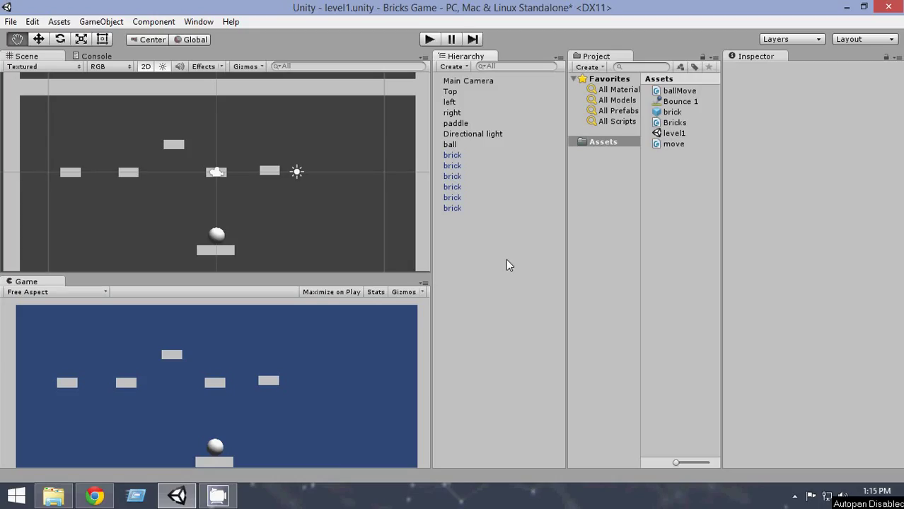
- Play the Bricks Game, steer the paddle left and right under the ball, then stop playing
{"action": "left_click", "coordinate": [428, 40]}
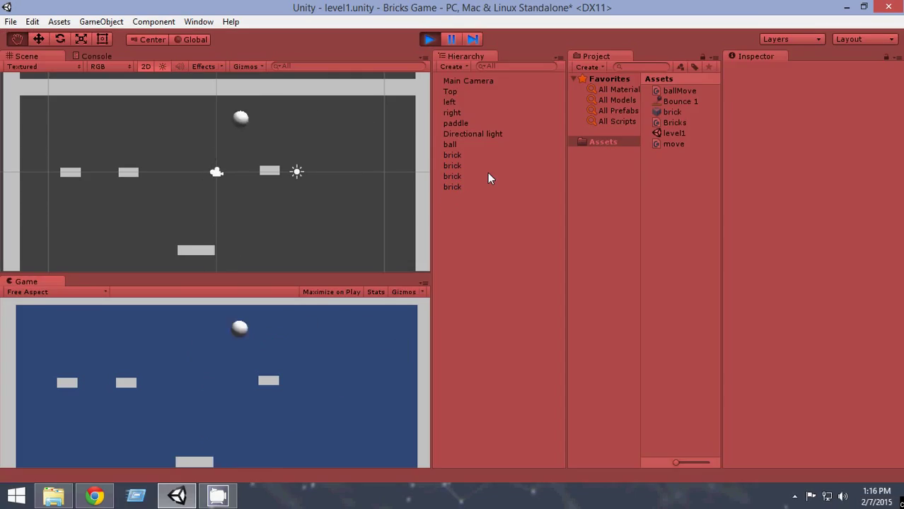
{"action": "key", "text": "Right"}
{"action": "key", "text": "Left"}
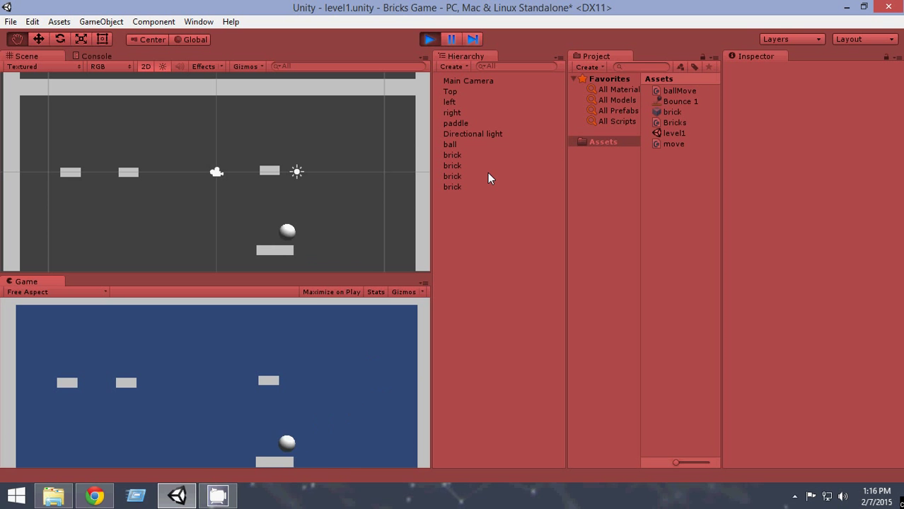
{"action": "key", "text": "Left"}
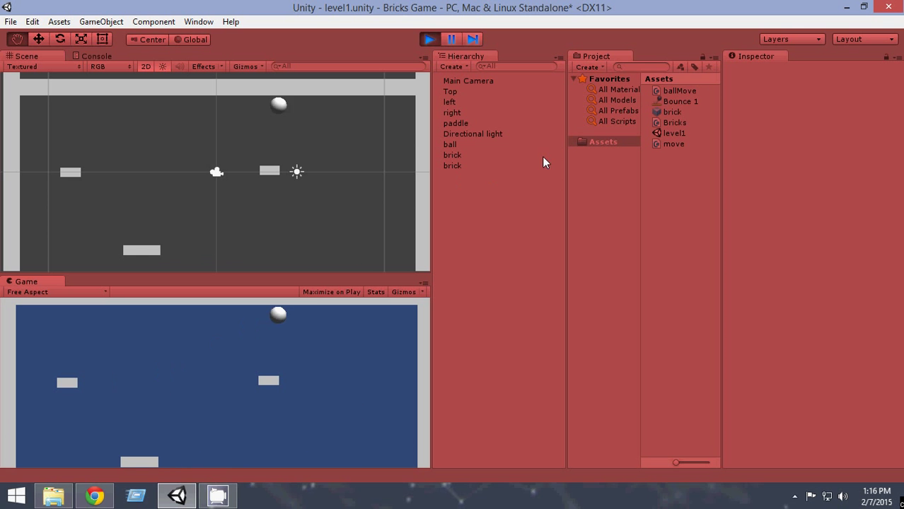
{"action": "left_click", "coordinate": [429, 40]}
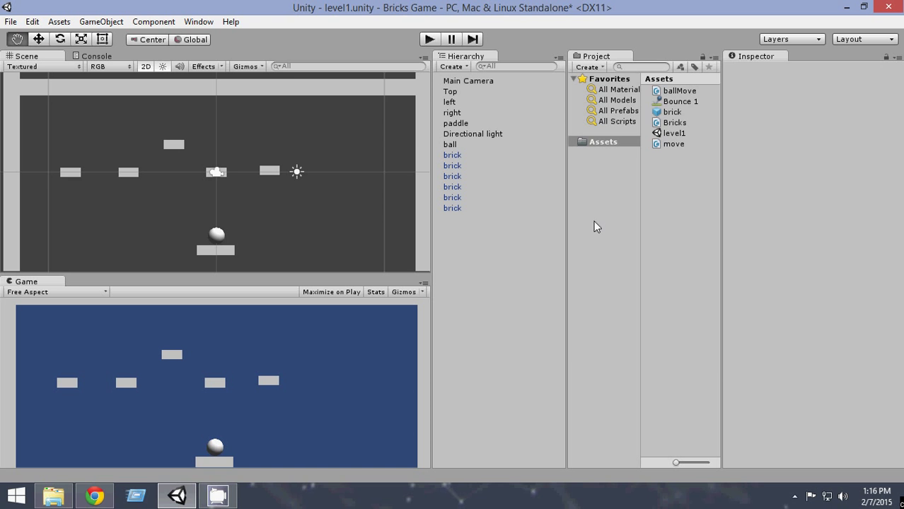
- Create a new folder named materials under Assets and open it
{"action": "left_click", "coordinate": [598, 68]}
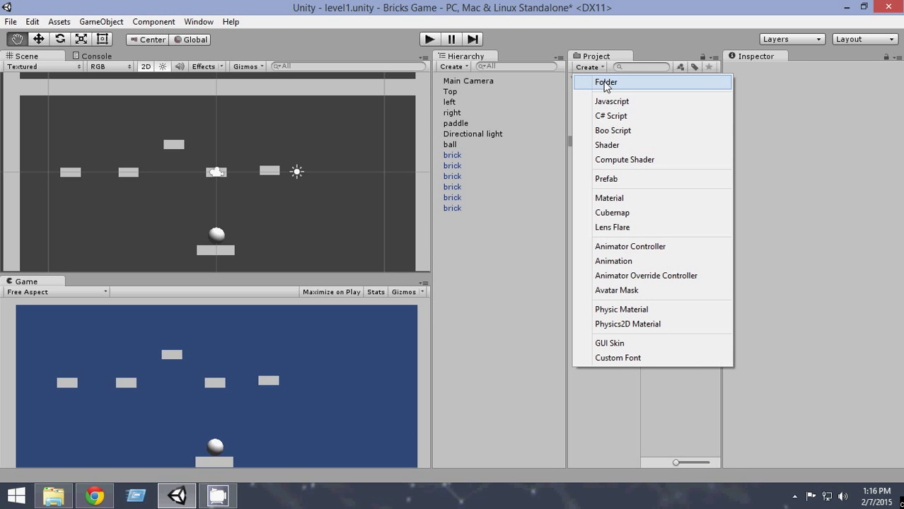
{"action": "left_click", "coordinate": [604, 83]}
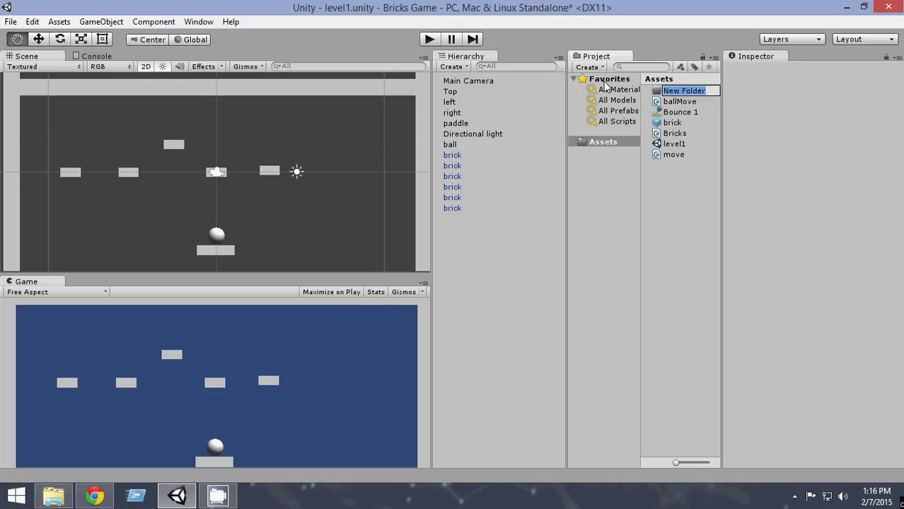
{"action": "type", "text": "materials"}
{"action": "key", "text": "Return"}
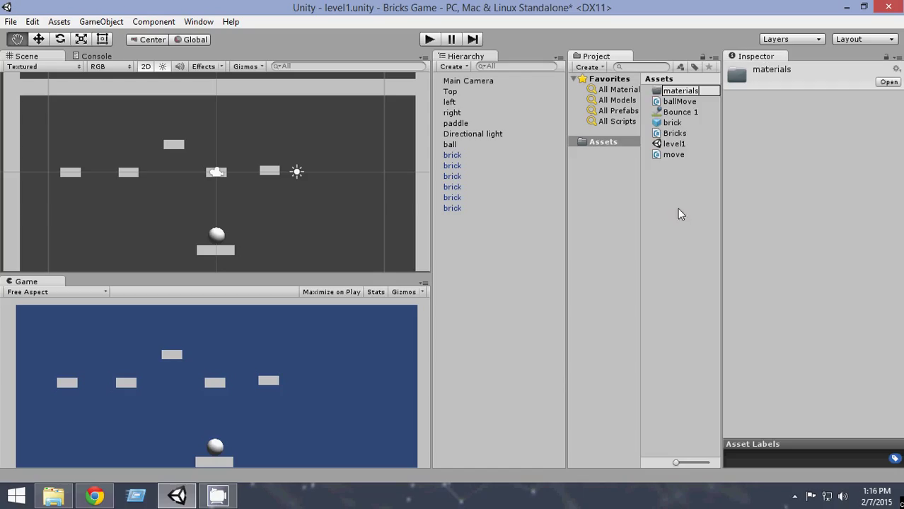
{"action": "left_click", "coordinate": [610, 155]}
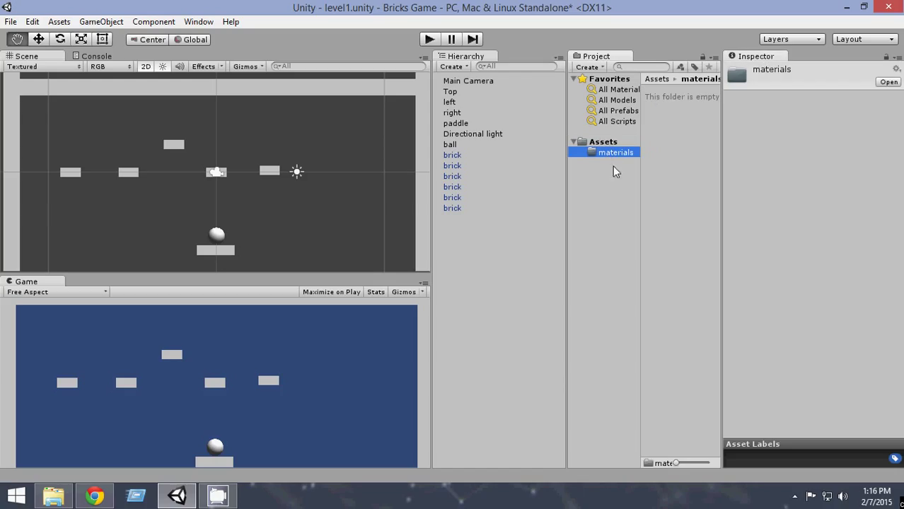
- Create a new material named ball in the materials folder
{"action": "right_click", "coordinate": [670, 143]}
{"action": "mouse_move", "coordinate": [680, 147]}
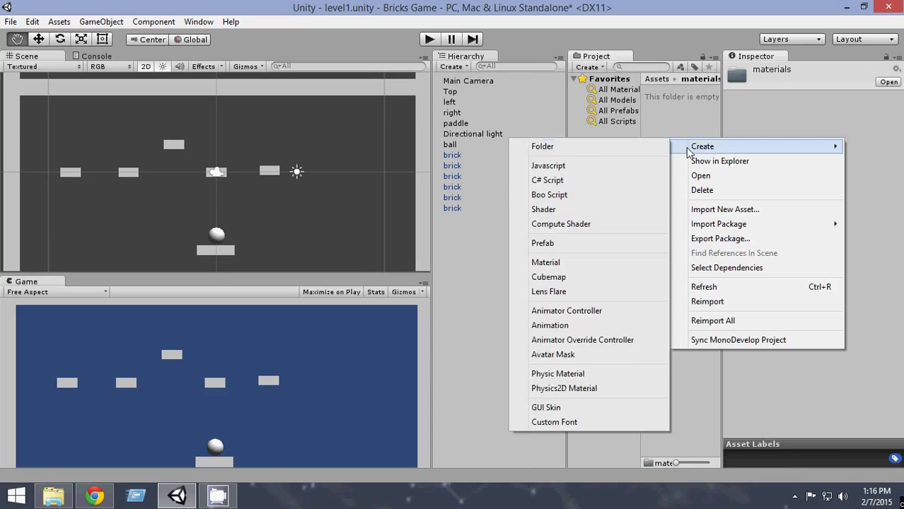
{"action": "left_click", "coordinate": [555, 261]}
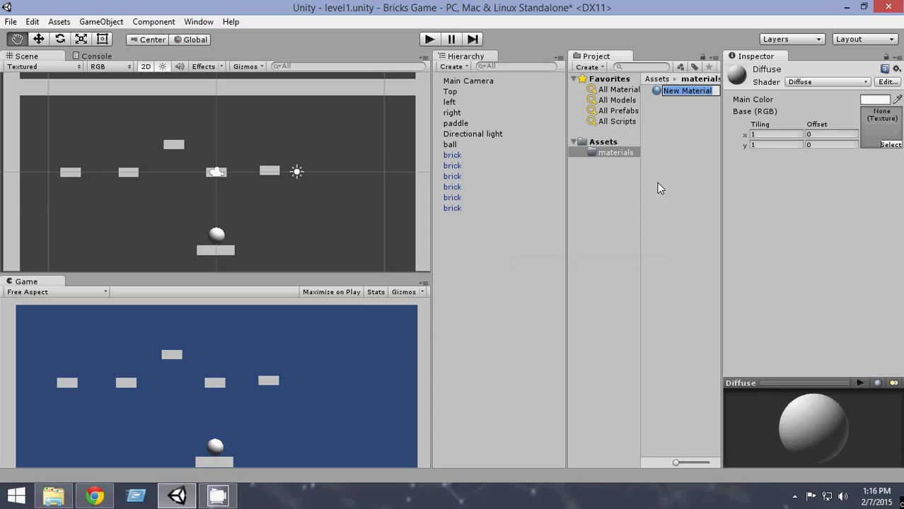
{"action": "type", "text": "ball"}
{"action": "key", "text": "Return"}
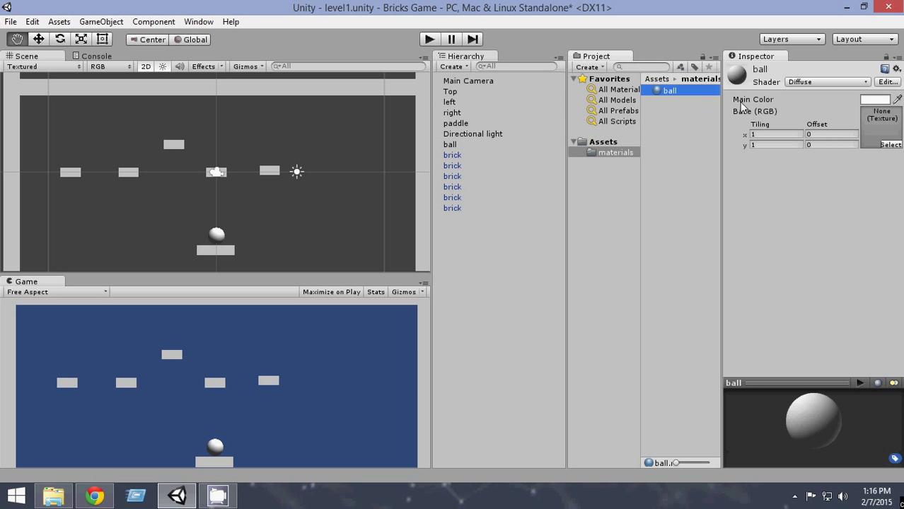
- Set the ball material's Main Color to green (63, 236, 35)
{"action": "left_click", "coordinate": [876, 101]}
{"action": "left_click_drag", "start_coordinate": [411, 153], "coordinate": [498, 91]}
{"action": "left_click_drag", "start_coordinate": [444, 139], "coordinate": [500, 152]}
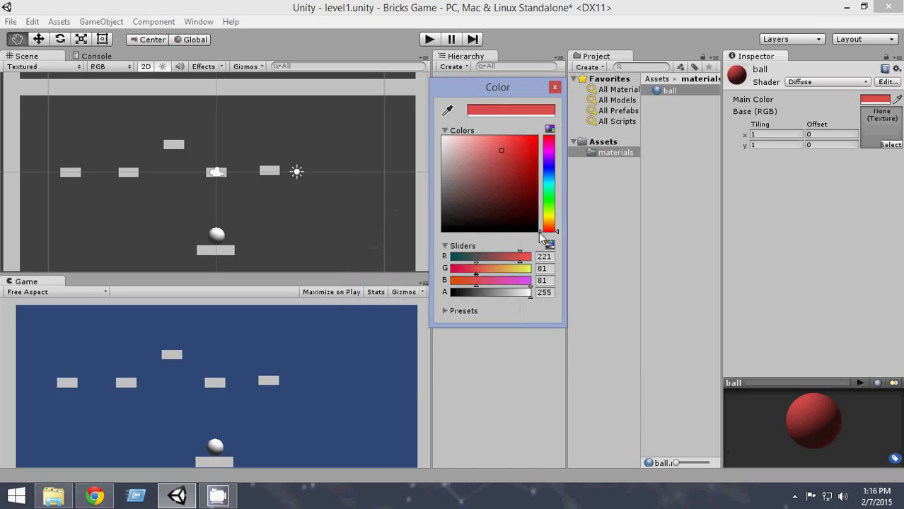
{"action": "left_click_drag", "start_coordinate": [549, 230], "coordinate": [550, 203]}
{"action": "left_click", "coordinate": [514, 142]}
{"action": "mouse_move", "coordinate": [514, 141]}
{"action": "left_mouse_down"}
{"action": "mouse_move", "coordinate": [490, 143]}
{"action": "mouse_move", "coordinate": [535, 148]}
{"action": "mouse_move", "coordinate": [529, 157]}
{"action": "mouse_move", "coordinate": [521, 145]}
{"action": "left_mouse_up"}
{"action": "mouse_move", "coordinate": [555, 205]}
{"action": "left_mouse_down"}
{"action": "mouse_move", "coordinate": [552, 196]}
{"action": "mouse_move", "coordinate": [553, 206]}
{"action": "left_mouse_up"}
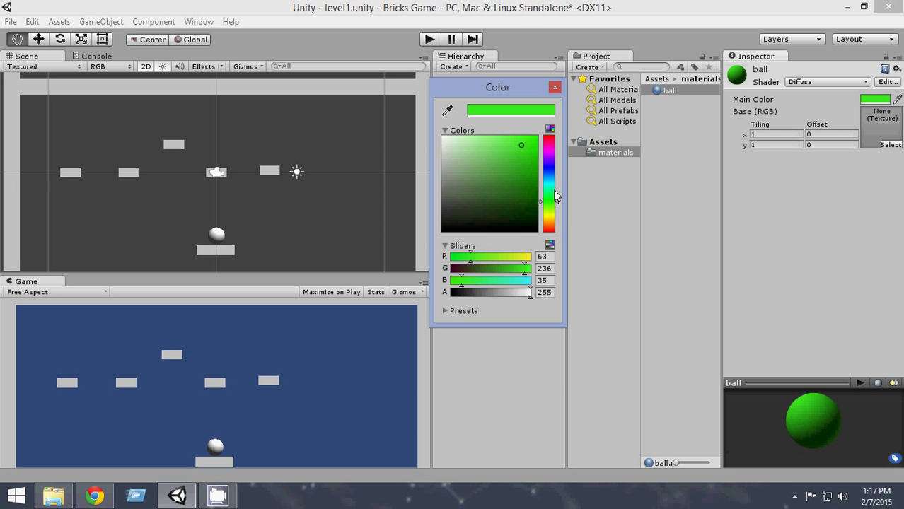
{"action": "left_click", "coordinate": [554, 87]}
{"action": "left_click", "coordinate": [674, 138]}
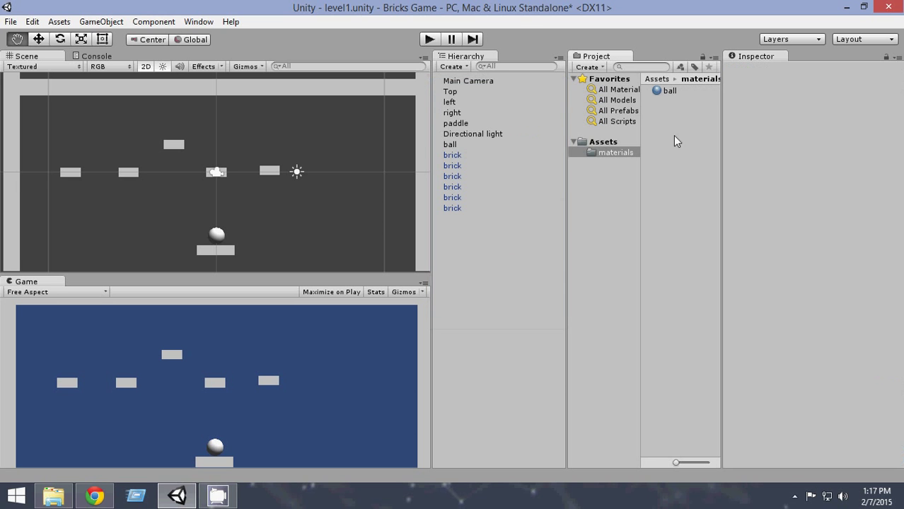
- Apply the green ball material to the sphere in the scene
{"action": "left_click", "coordinate": [665, 92]}
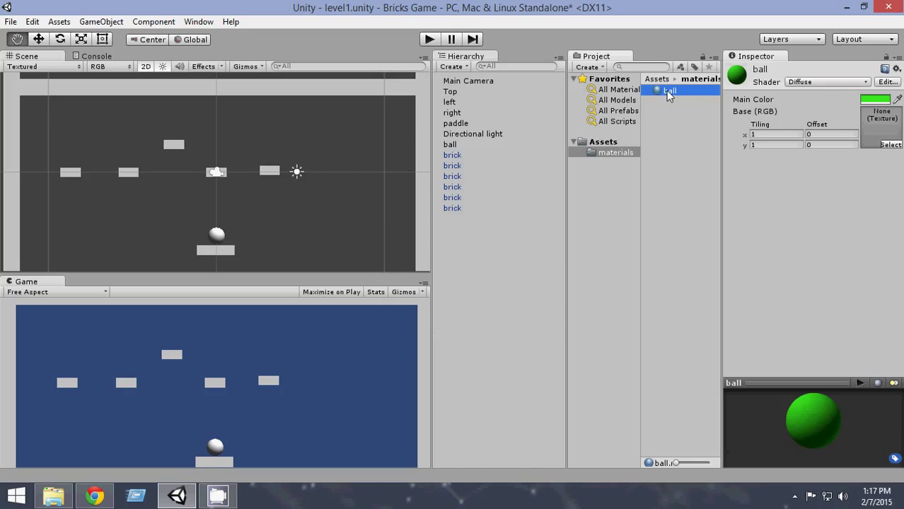
{"action": "left_click_drag", "start_coordinate": [666, 90], "coordinate": [219, 245]}
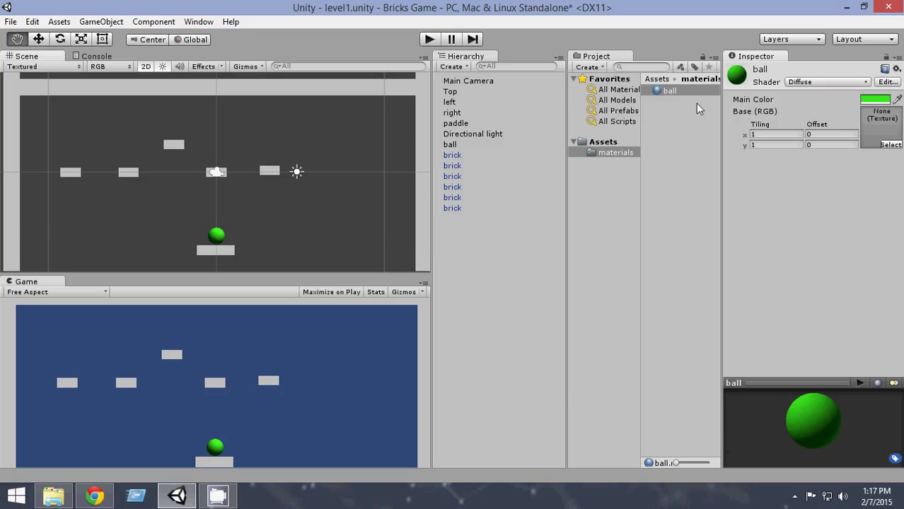
{"action": "left_click_drag", "start_coordinate": [664, 91], "coordinate": [226, 237]}
- Create another material in the materials folder named paddle
{"action": "right_click", "coordinate": [666, 125]}
{"action": "mouse_move", "coordinate": [679, 133]}
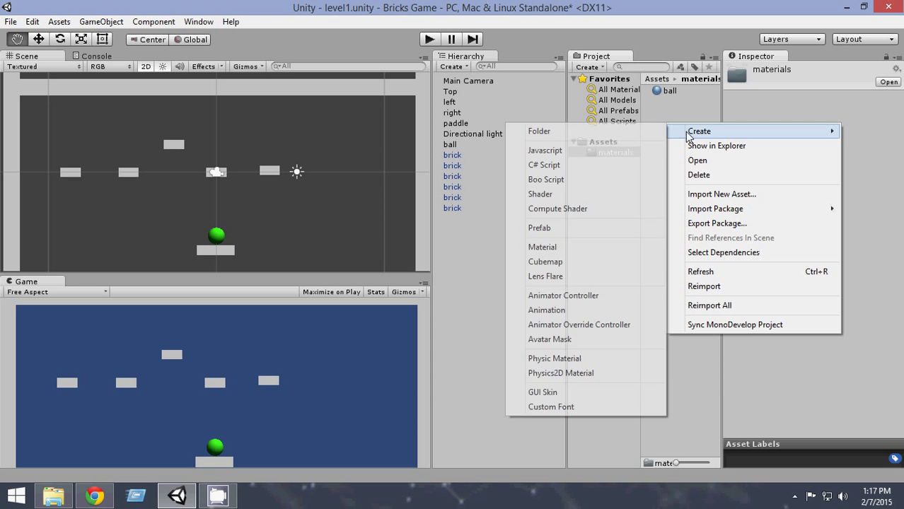
{"action": "left_click", "coordinate": [552, 248]}
{"action": "type", "text": "paddle"}
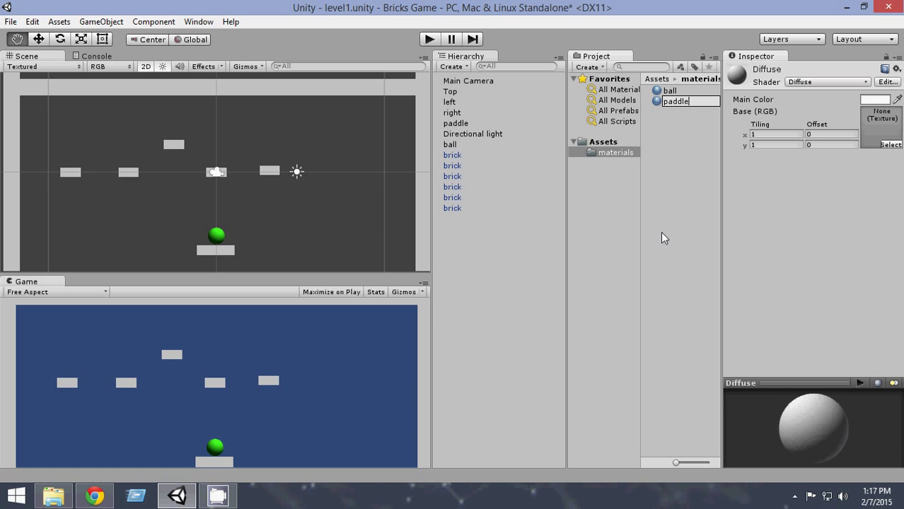
{"action": "key", "text": "Return"}
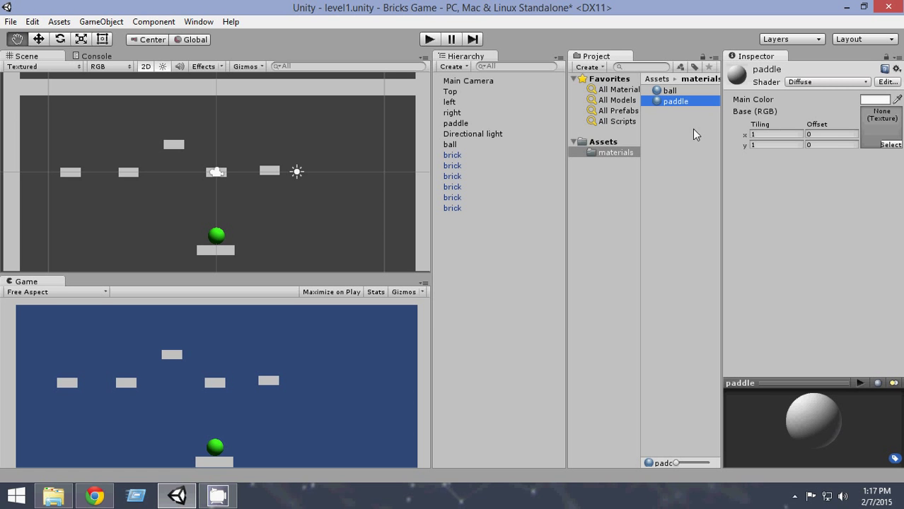
- Make the paddle material red (251, 0, 0) and apply it to the paddle
{"action": "left_click", "coordinate": [873, 101]}
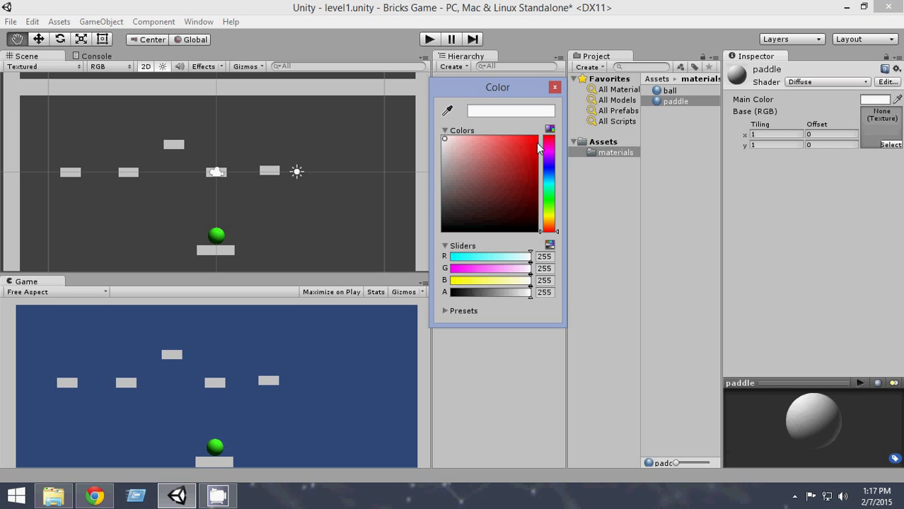
{"action": "left_click_drag", "start_coordinate": [446, 144], "coordinate": [533, 145]}
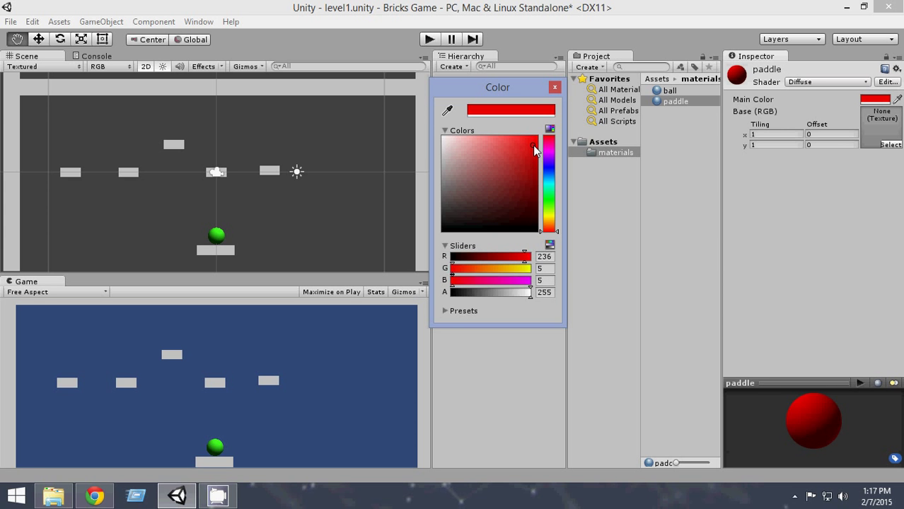
{"action": "left_click", "coordinate": [554, 87]}
{"action": "left_click_drag", "start_coordinate": [668, 102], "coordinate": [223, 258]}
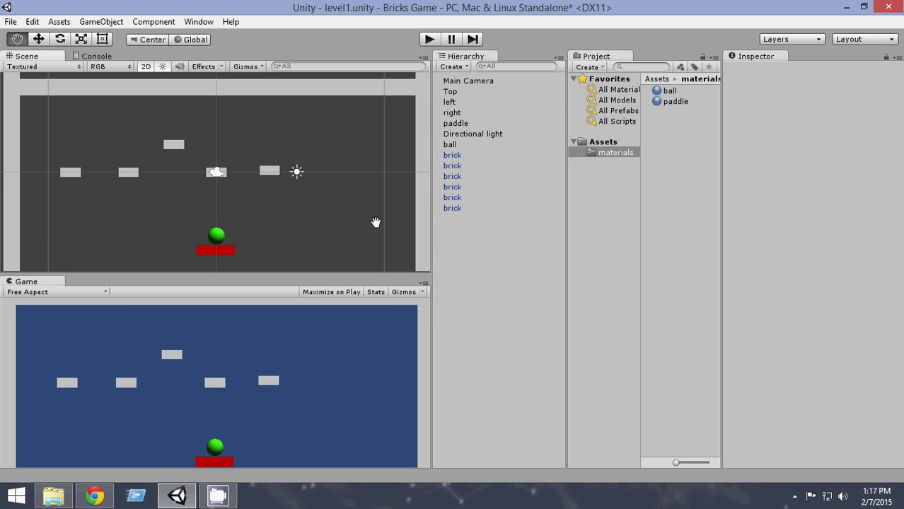
- Create a third material named boundaries in the materials folder
{"action": "right_click", "coordinate": [677, 136]}
{"action": "mouse_move", "coordinate": [682, 139]}
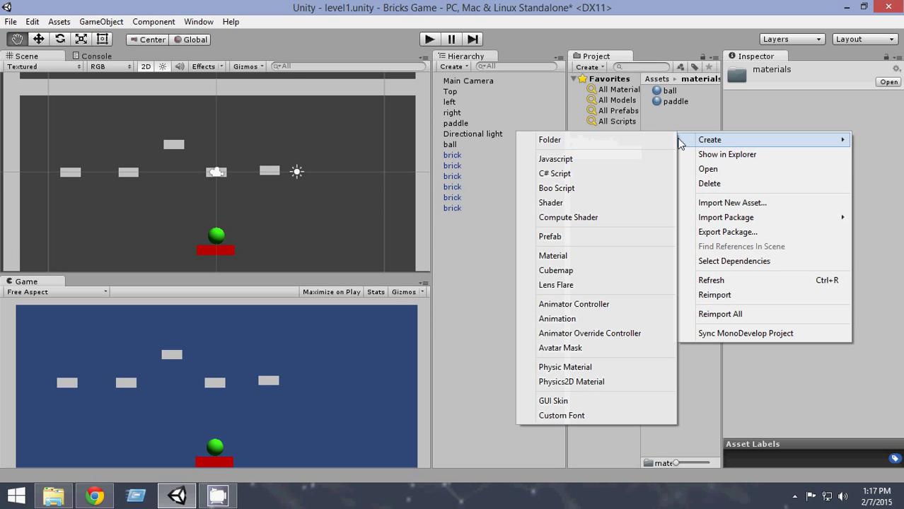
{"action": "left_click", "coordinate": [597, 256]}
{"action": "type", "text": "bo"}
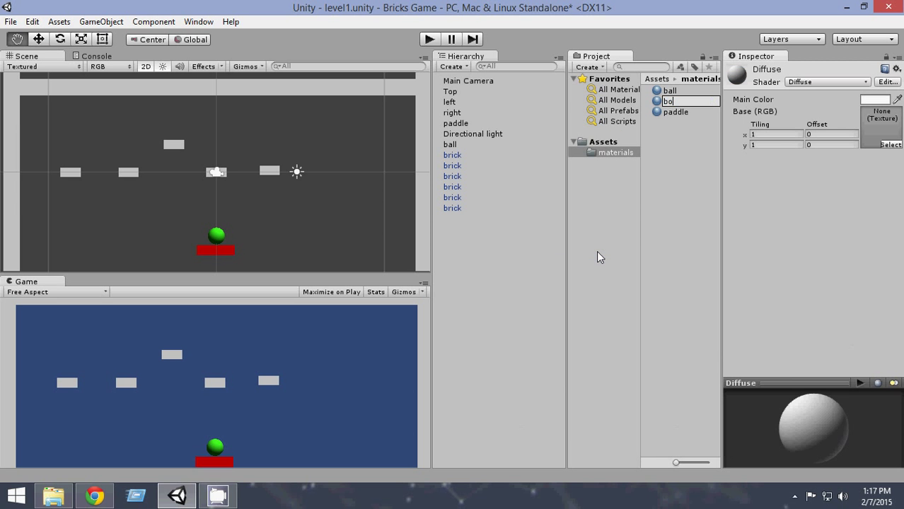
{"action": "type", "text": "undaries"}
{"action": "key", "text": "Return"}
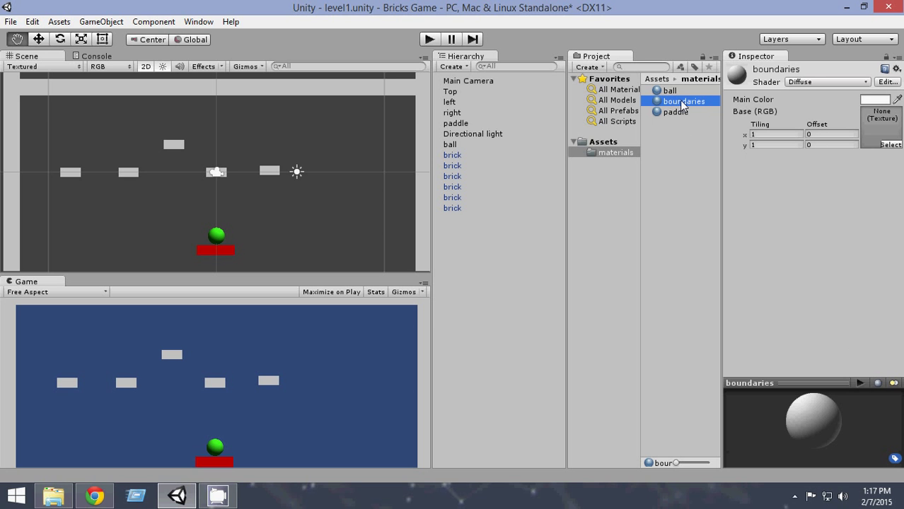
- Set the boundaries material's Main Color to bright orange (221, 116, 13)
{"action": "left_click", "coordinate": [868, 100]}
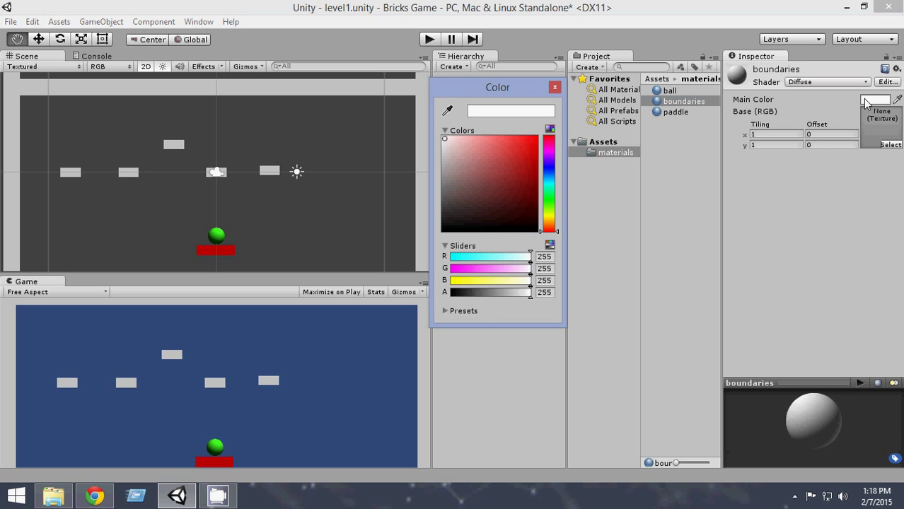
{"action": "left_click", "coordinate": [552, 218]}
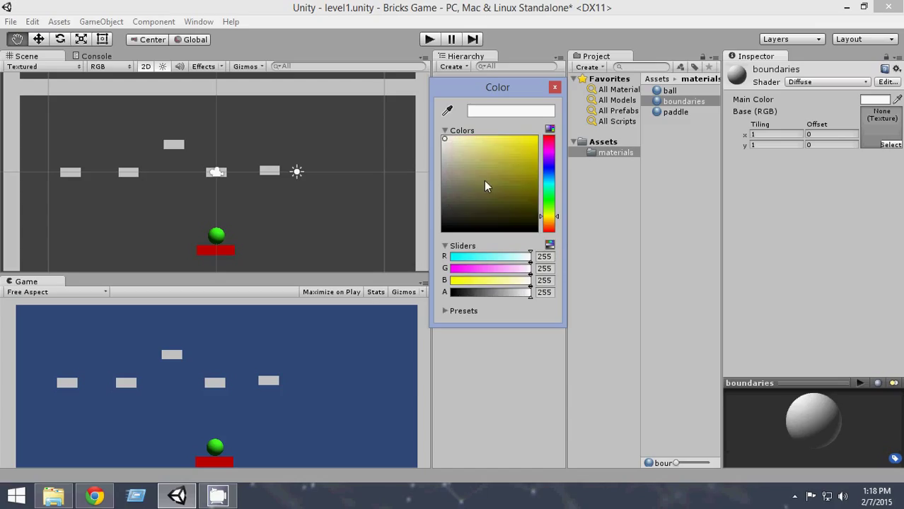
{"action": "mouse_move", "coordinate": [445, 140]}
{"action": "left_mouse_down"}
{"action": "mouse_move", "coordinate": [530, 142]}
{"action": "mouse_move", "coordinate": [531, 178]}
{"action": "mouse_move", "coordinate": [518, 146]}
{"action": "mouse_move", "coordinate": [531, 152]}
{"action": "left_mouse_up"}
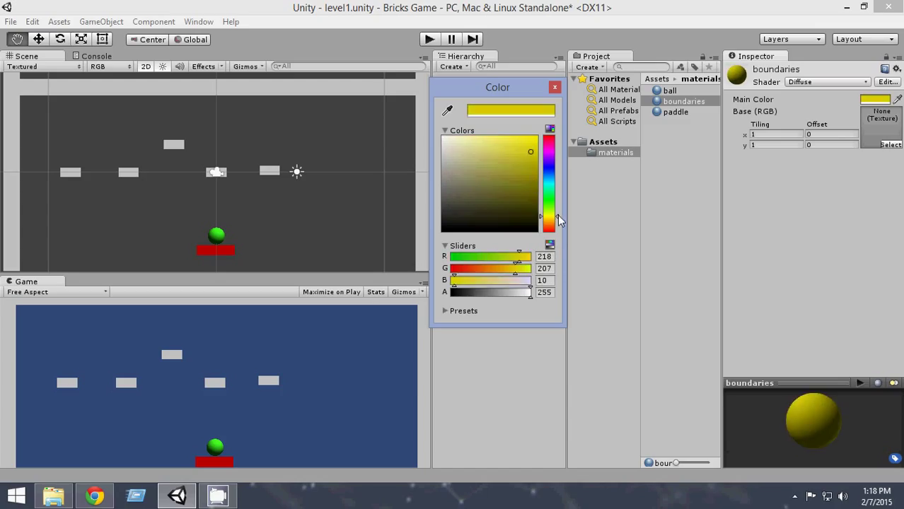
{"action": "mouse_move", "coordinate": [545, 222]}
{"action": "left_mouse_down"}
{"action": "mouse_move", "coordinate": [548, 211]}
{"action": "mouse_move", "coordinate": [550, 226]}
{"action": "left_mouse_up"}
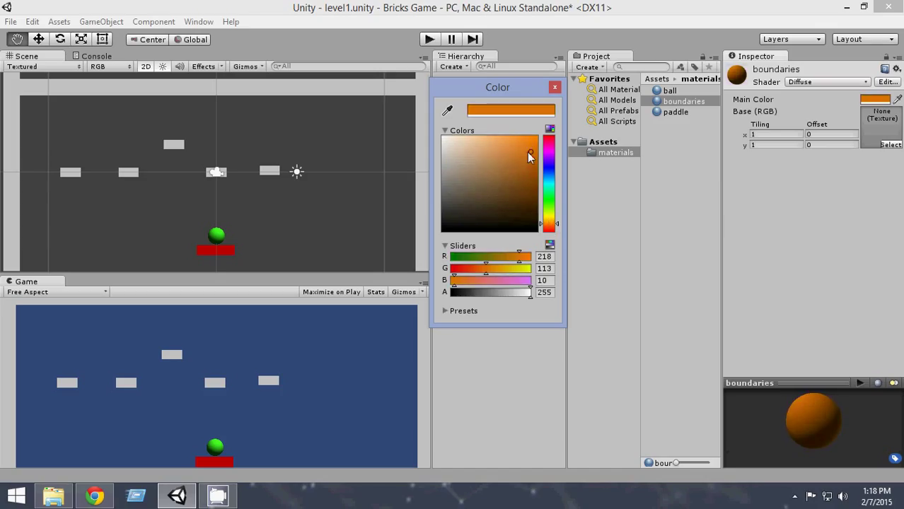
{"action": "mouse_move", "coordinate": [527, 151]}
{"action": "left_mouse_down"}
{"action": "mouse_move", "coordinate": [521, 142]}
{"action": "mouse_move", "coordinate": [529, 150]}
{"action": "left_mouse_up"}
{"action": "left_click", "coordinate": [554, 87]}
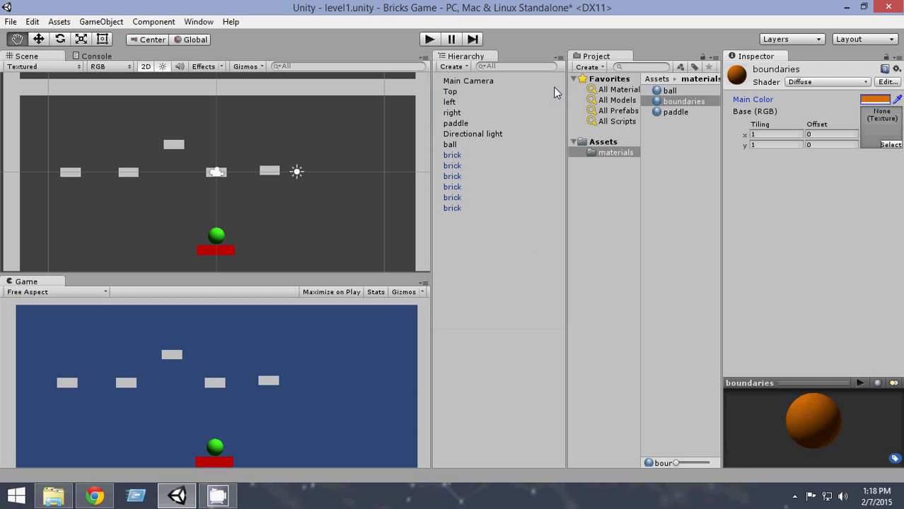
- Apply the orange boundaries material to the top, left and right walls
{"action": "left_click", "coordinate": [666, 133]}
{"action": "left_click", "coordinate": [680, 101]}
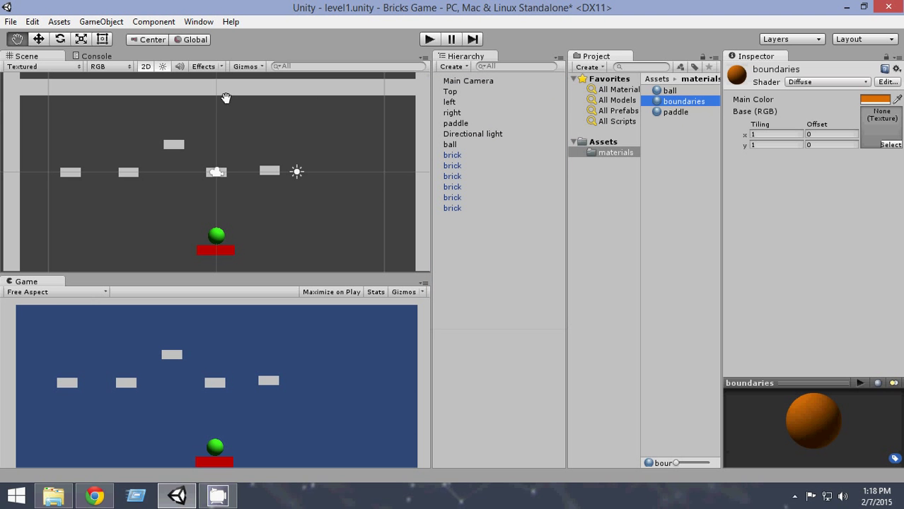
{"action": "left_click_drag", "start_coordinate": [678, 103], "coordinate": [17, 171]}
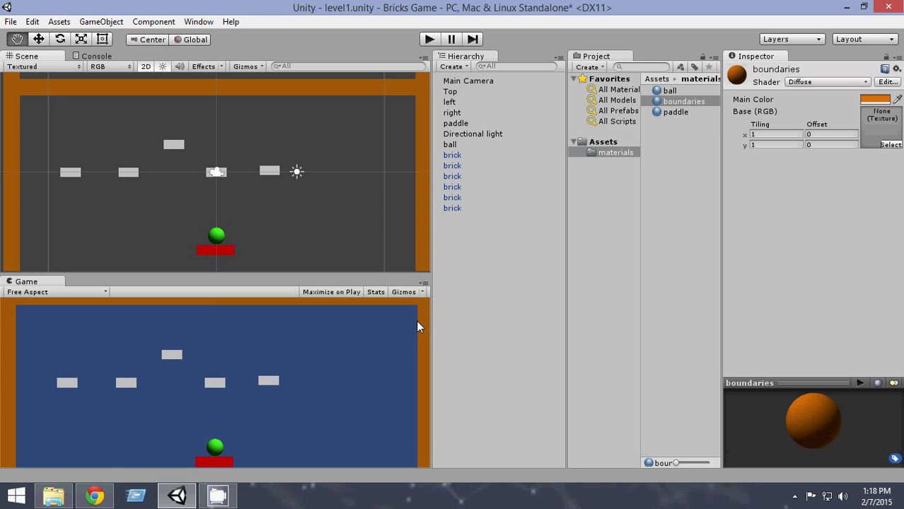
- Import the green-field sky wallpaper Digit (33) from the june13 folder into Unity's Assets
{"action": "left_click", "coordinate": [54, 496]}
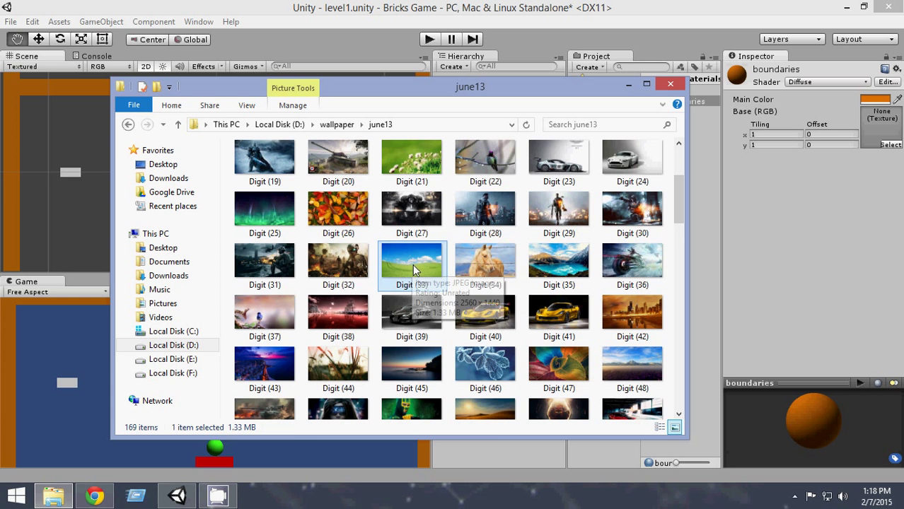
{"action": "left_click_drag", "start_coordinate": [674, 213], "coordinate": [420, 279]}
{"action": "left_click_drag", "start_coordinate": [677, 218], "coordinate": [677, 225]}
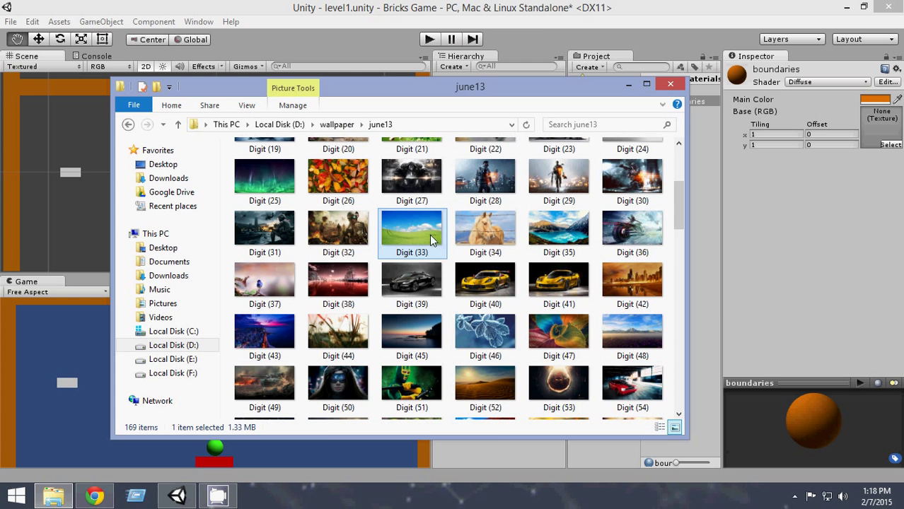
{"action": "left_click_drag", "start_coordinate": [461, 93], "coordinate": [376, 92]}
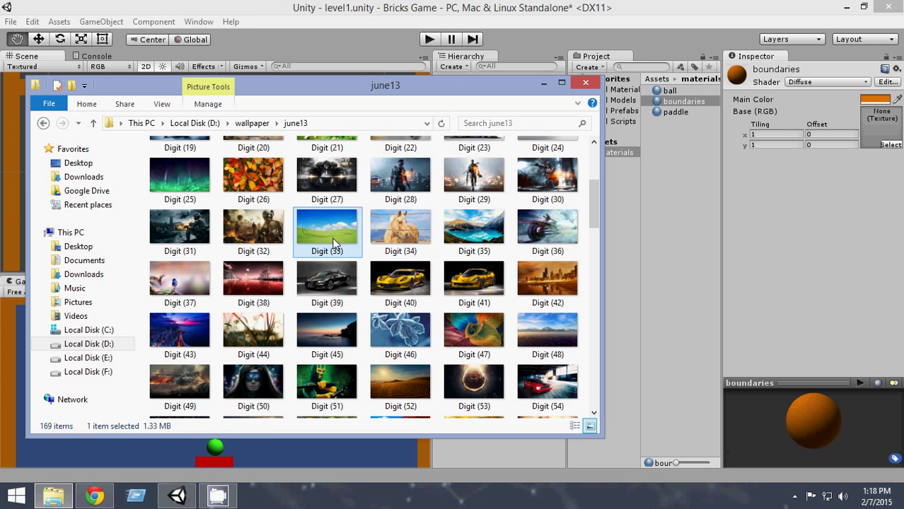
{"action": "left_click_drag", "start_coordinate": [329, 233], "coordinate": [676, 192]}
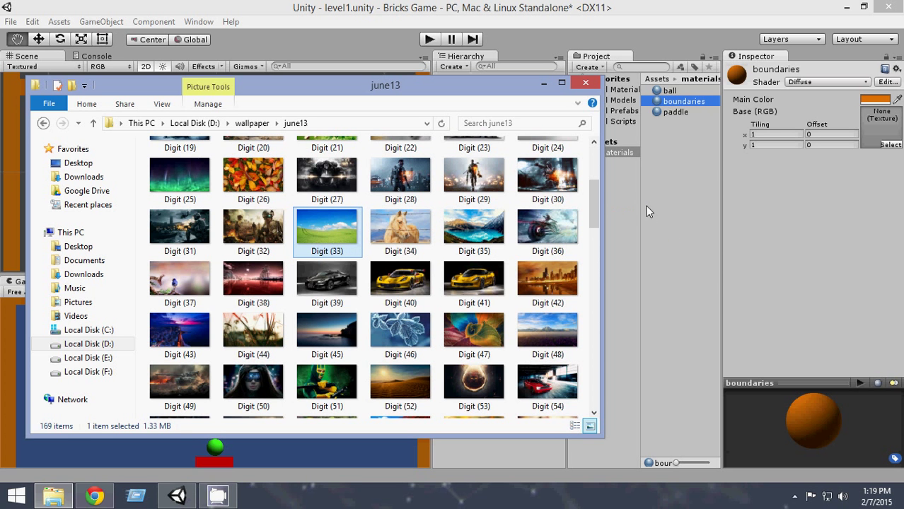
{"action": "left_click_drag", "start_coordinate": [658, 203], "coordinate": [615, 142]}
{"action": "left_click", "coordinate": [548, 84]}
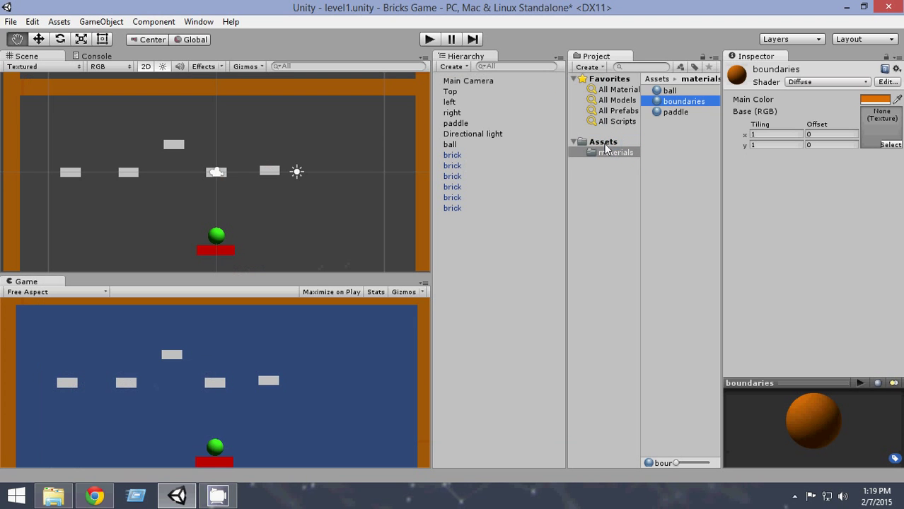
- Add the Digit (33) wallpaper image from Assets into the scene
{"action": "left_click", "coordinate": [606, 147]}
{"action": "left_click", "coordinate": [671, 145]}
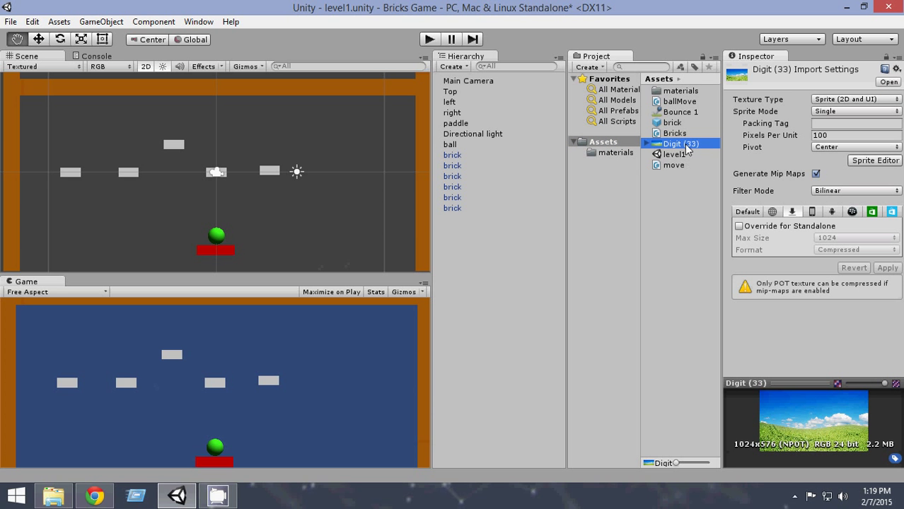
{"action": "left_click", "coordinate": [682, 194]}
{"action": "left_click", "coordinate": [673, 145]}
{"action": "left_click", "coordinate": [676, 182]}
{"action": "left_click", "coordinate": [677, 145]}
{"action": "left_click", "coordinate": [499, 217]}
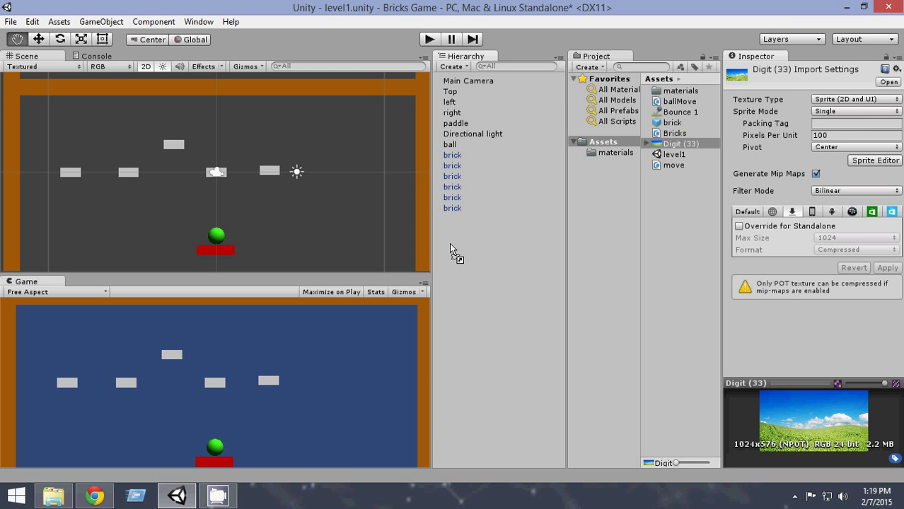
{"action": "left_click_drag", "start_coordinate": [449, 244], "coordinate": [449, 245]}
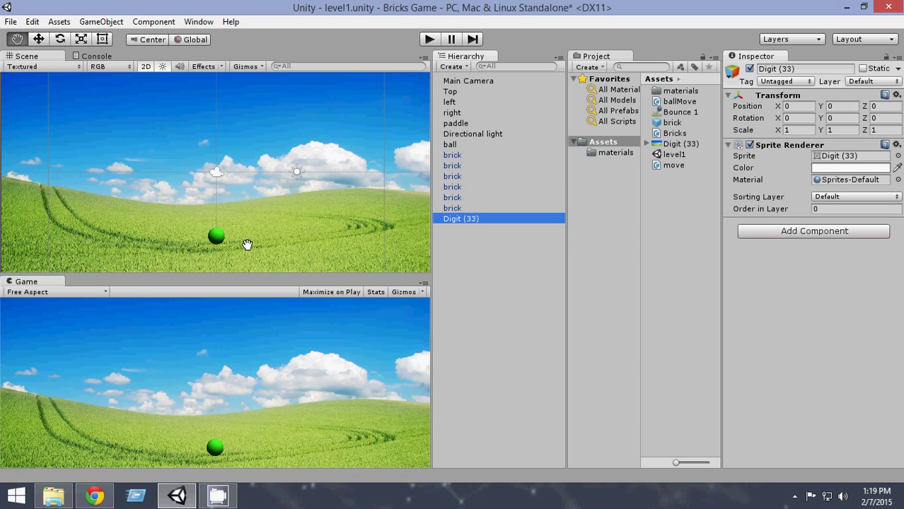
- Rename the new wallpaper object to background
{"action": "key", "text": "F2"}
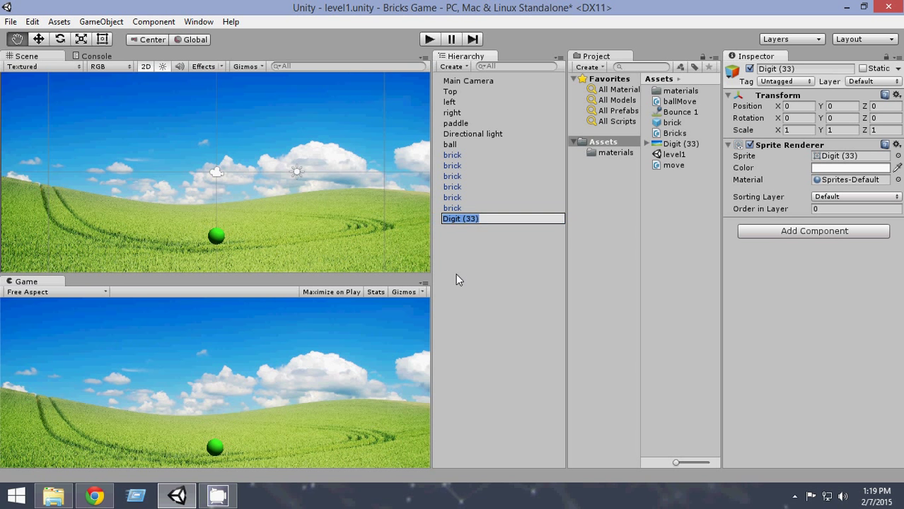
{"action": "type", "text": "background"}
{"action": "left_click", "coordinate": [459, 274]}
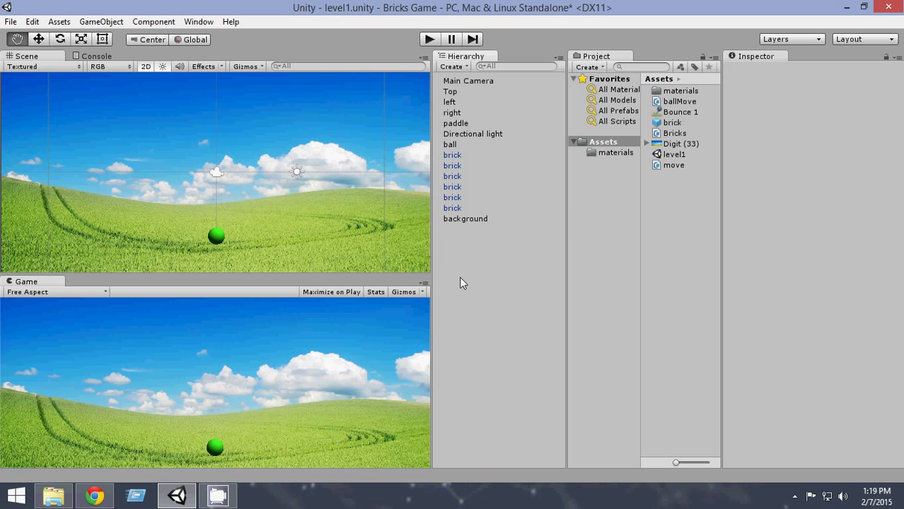
- Set the background's Transform Position Z to 2 so it sits behind the game objects
{"action": "left_click", "coordinate": [463, 219]}
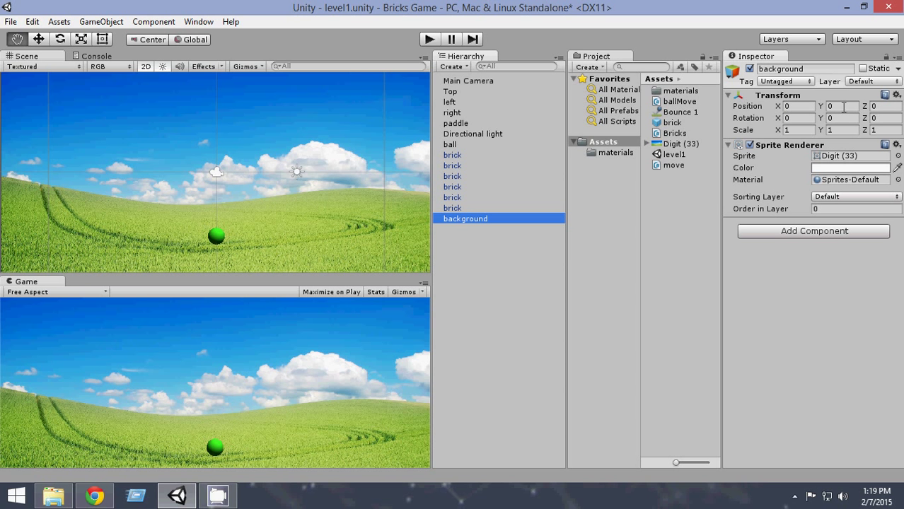
{"action": "left_click", "coordinate": [873, 106]}
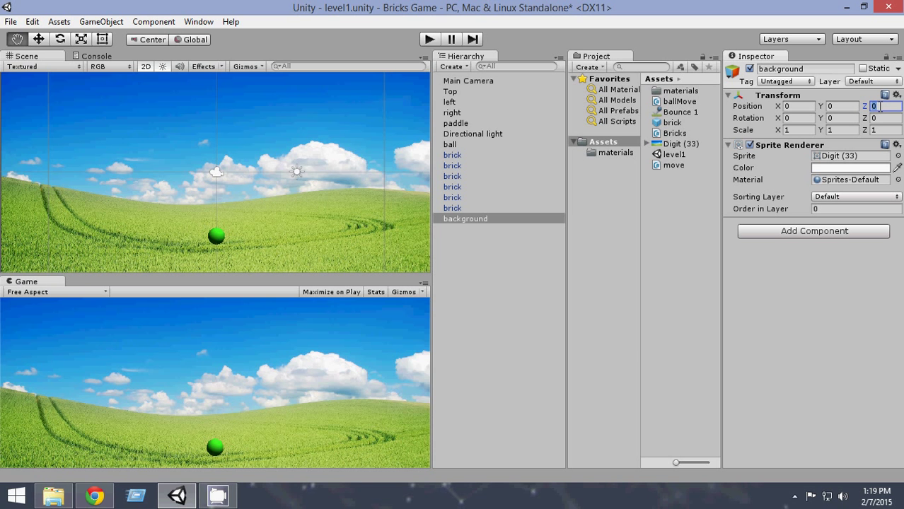
{"action": "type", "text": "2"}
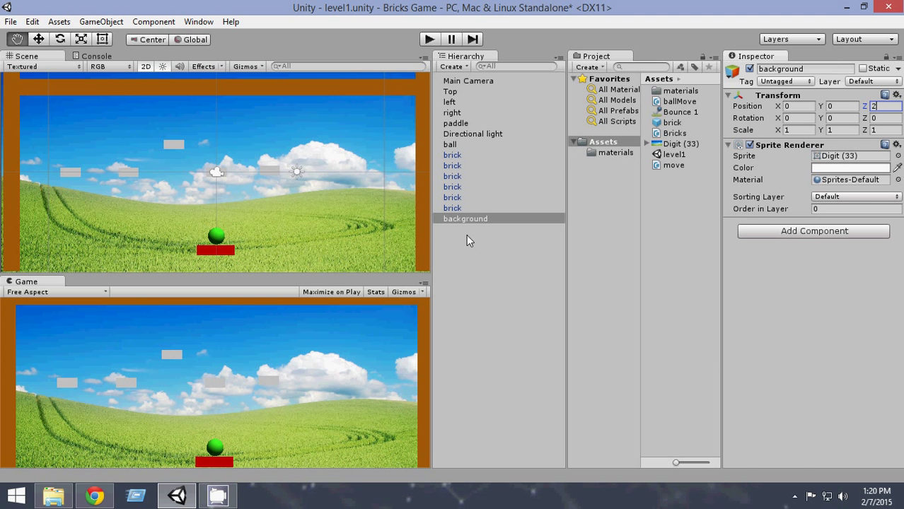
- Select all six brick objects in the Hierarchy and delete them from the scene
{"action": "left_click", "coordinate": [458, 198]}
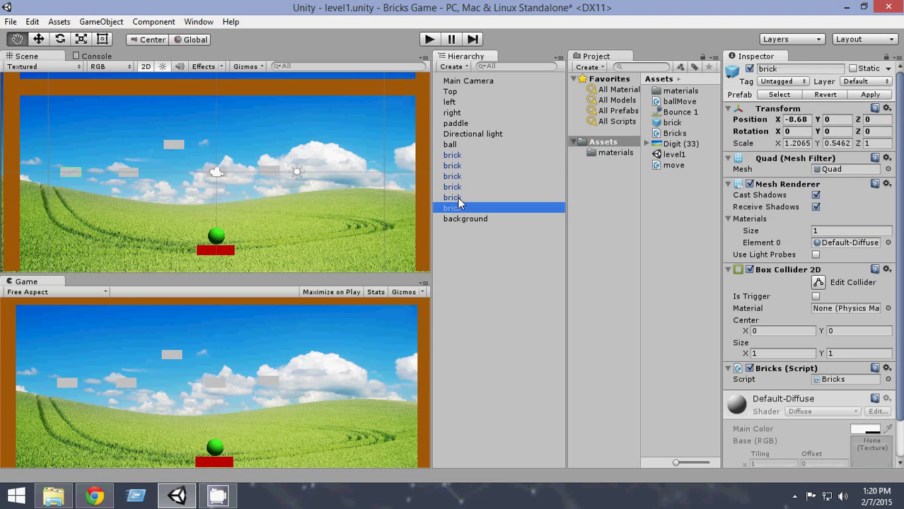
{"action": "left_click", "coordinate": [460, 155]}
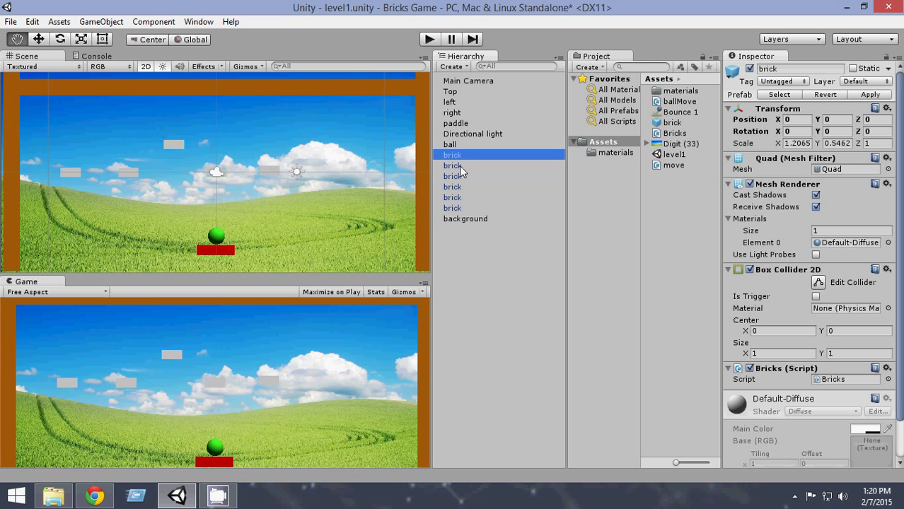
{"action": "left_click", "coordinate": [452, 207], "text": "shift"}
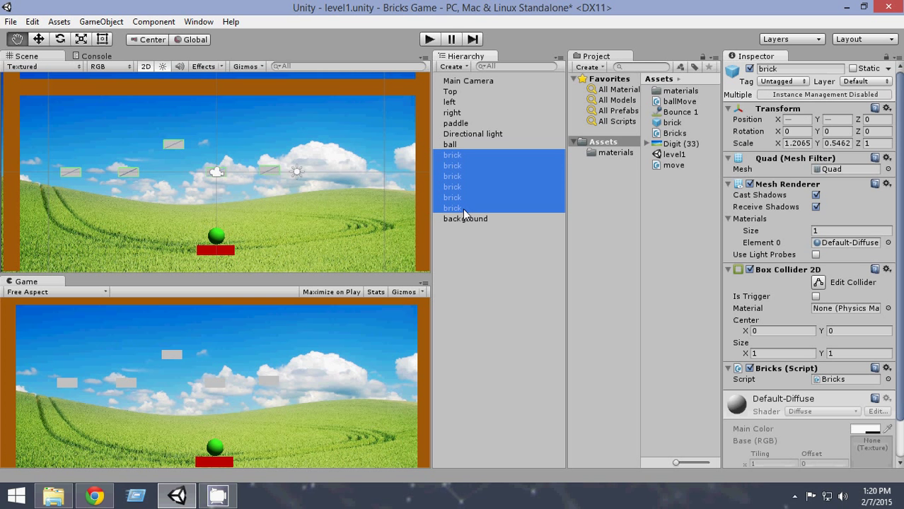
{"action": "key", "text": "Delete"}
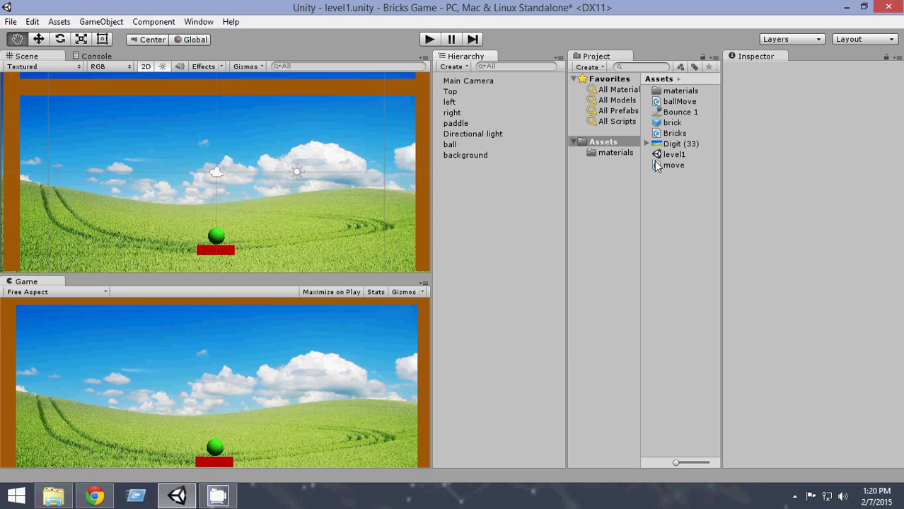
- Create a new empty folder named prefab under Assets
{"action": "left_click", "coordinate": [672, 123]}
{"action": "left_click", "coordinate": [624, 182]}
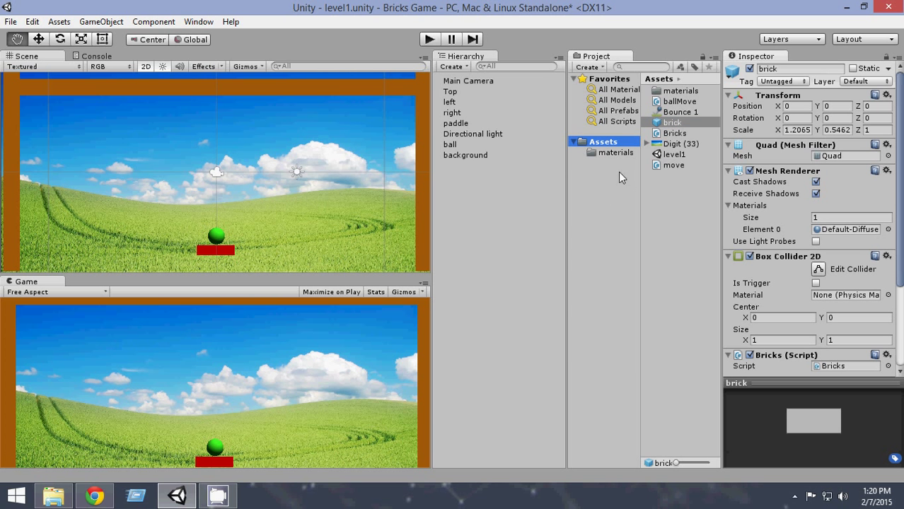
{"action": "left_click", "coordinate": [589, 67]}
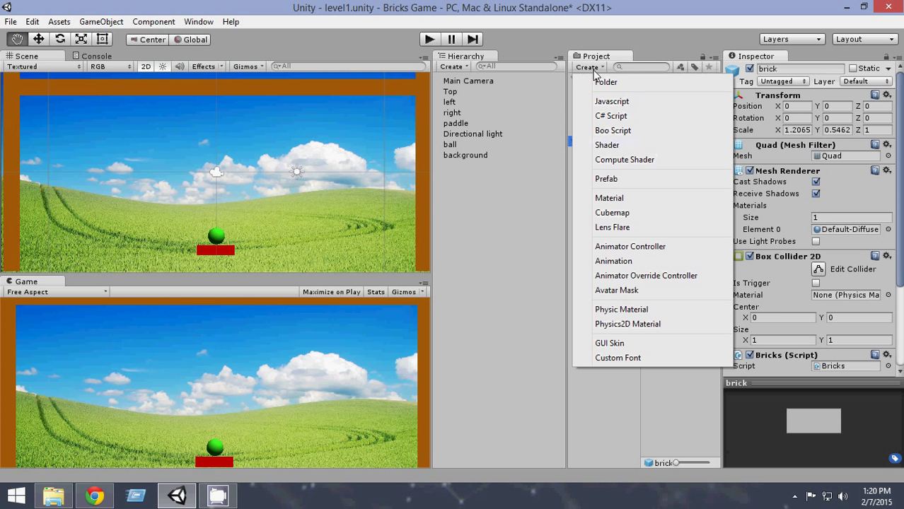
{"action": "left_click", "coordinate": [603, 81]}
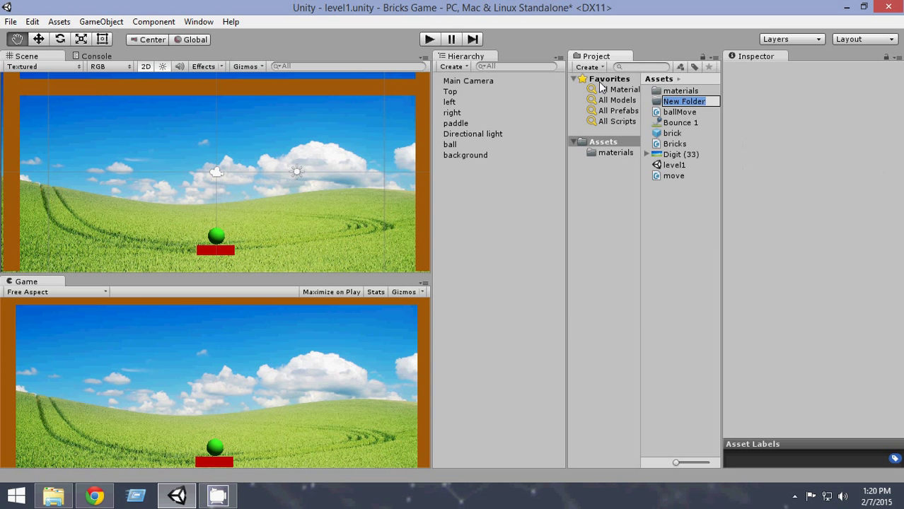
{"action": "type", "text": "prefab"}
{"action": "key", "text": "Return"}
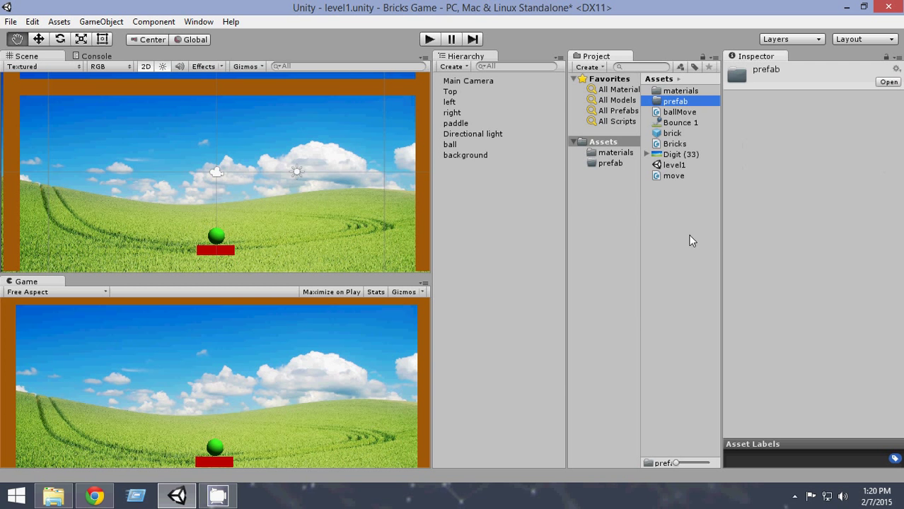
{"action": "left_click", "coordinate": [608, 163]}
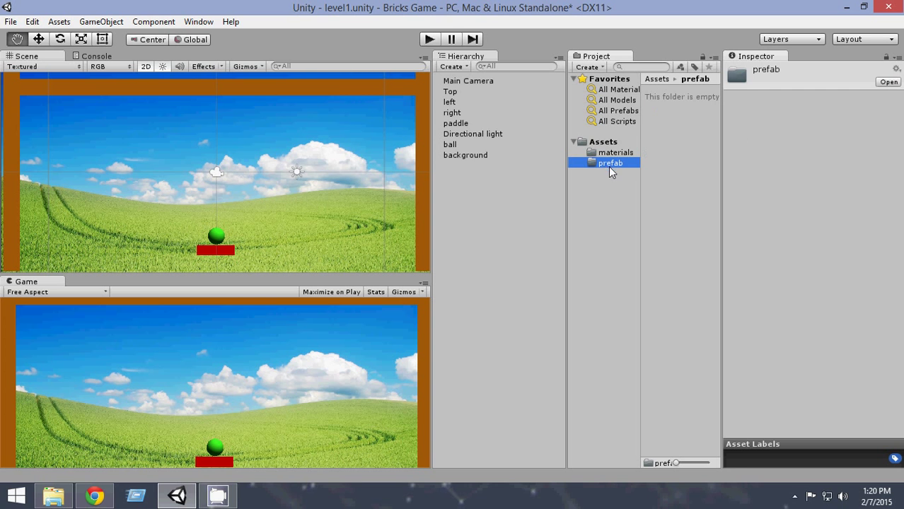
{"action": "left_click", "coordinate": [603, 142]}
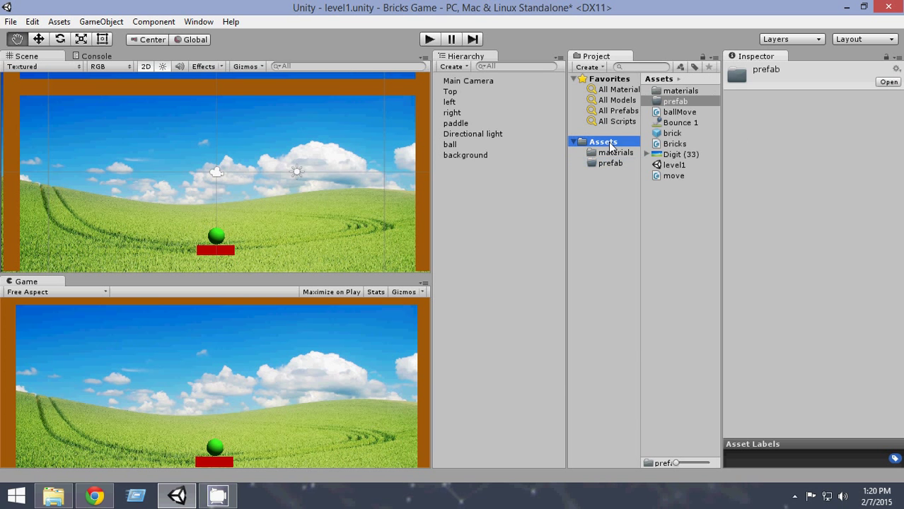